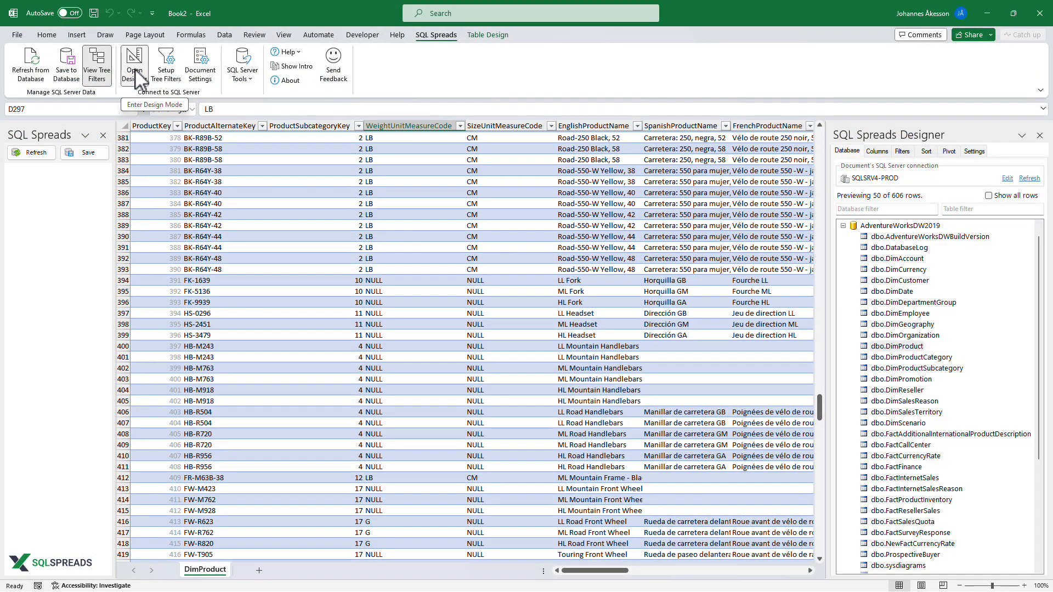
Step: Create a new tree filter named Product Category
{"action": "left_click", "coordinate": [166, 65]}
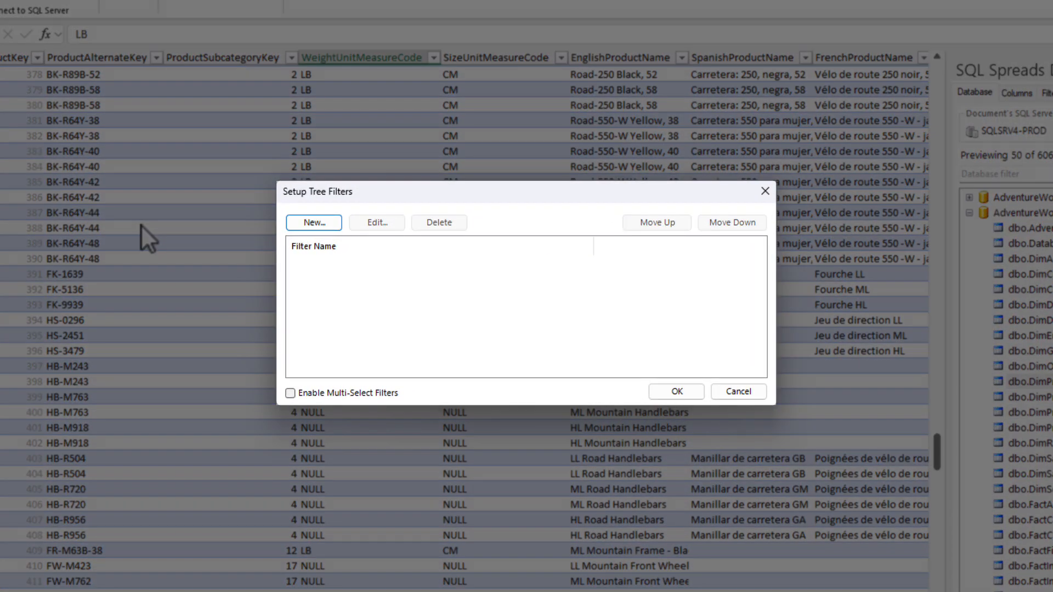
{"action": "left_click", "coordinate": [309, 224]}
{"action": "type", "text": "Product "}
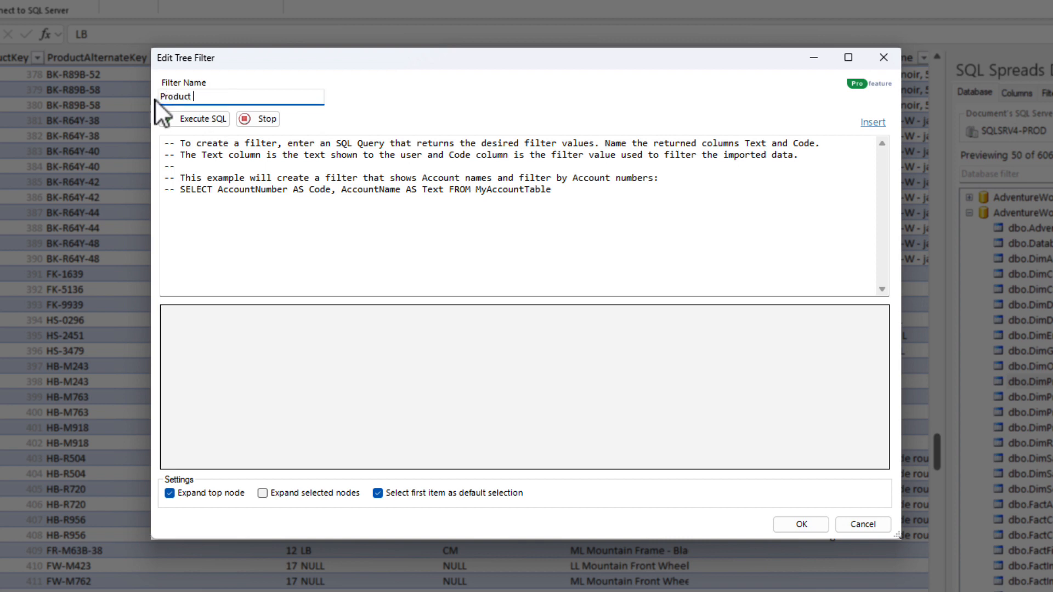
{"action": "type", "text": "Category"}
{"action": "key", "text": "Tab"}
Step: Query ProductSubcategoryKey AS Code and EnglishProductSubcategoryName AS Text from AdventureWorksDW2019.dbo.DimProductSubCategory, ordered by EnglishProductSubcategoryName, execute it and accept the filter
{"action": "type", "text": "SELECT"}
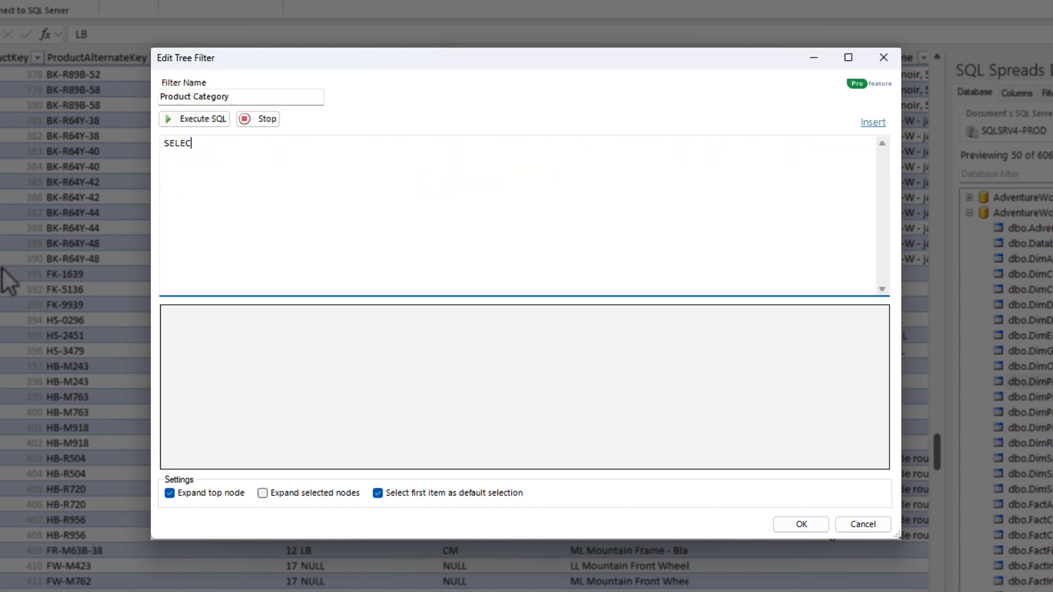
{"action": "key", "text": "Return"}
{"action": "key", "text": "Tab"}
{"action": "type", "text": "ProductSubcategoryKey AS Code, \tEnglishProductSubcategoryName AS Text FROM \tAdventureWorksDW2019.dbo.DimProductSubCategory ORDER BY \tEnglishProductSubcategoryName"}
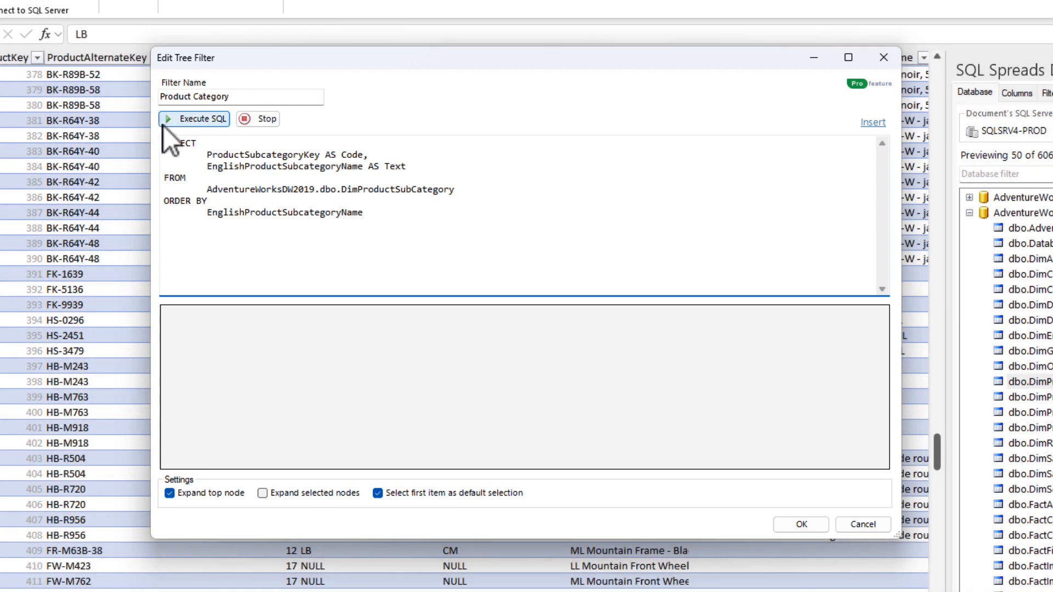
{"action": "left_click", "coordinate": [202, 119]}
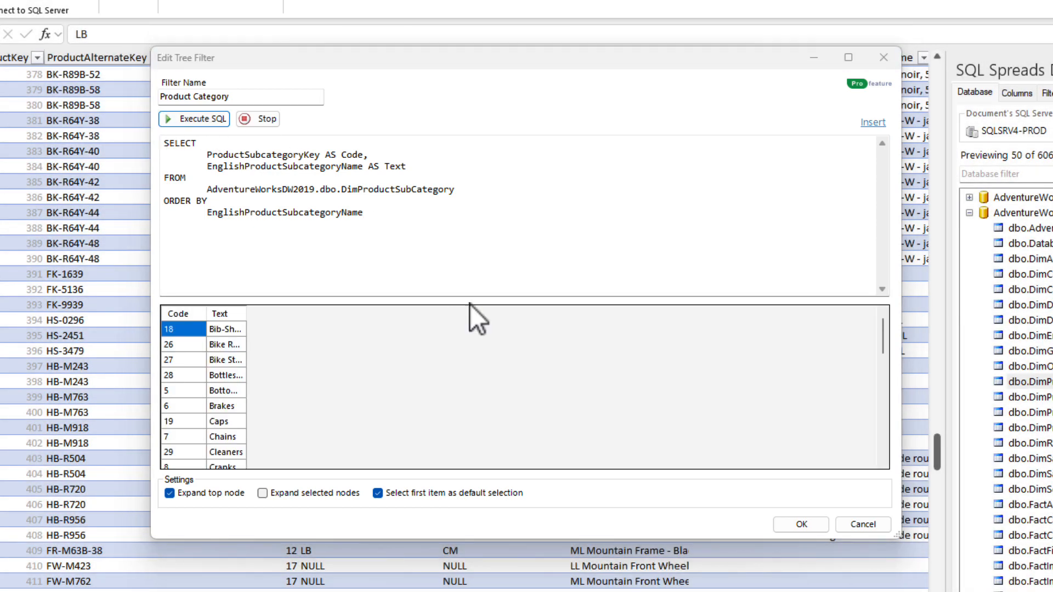
{"action": "left_click", "coordinate": [779, 528]}
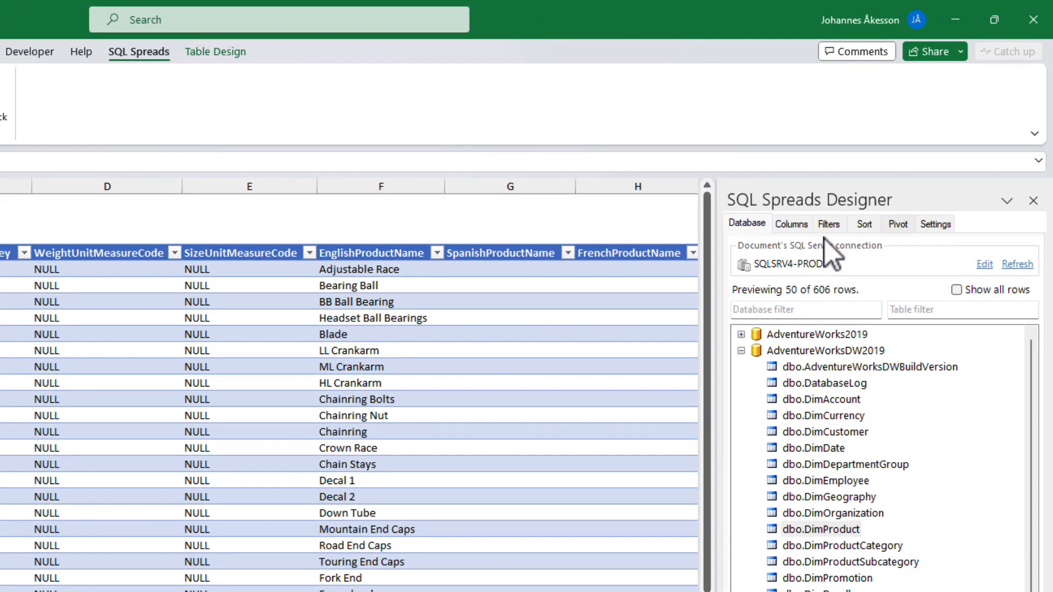
Step: Add a Custom SQL filter to the DimProduct table, starting its condition with [DimProduct].[ProductSubcategoryKey] =
{"action": "left_click", "coordinate": [837, 226]}
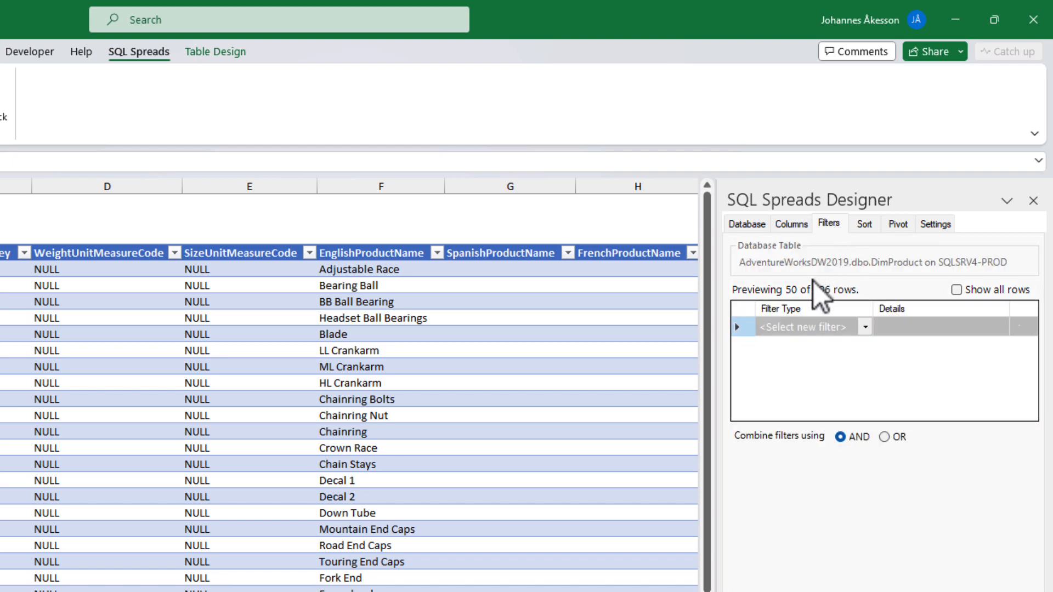
{"action": "left_click", "coordinate": [864, 328]}
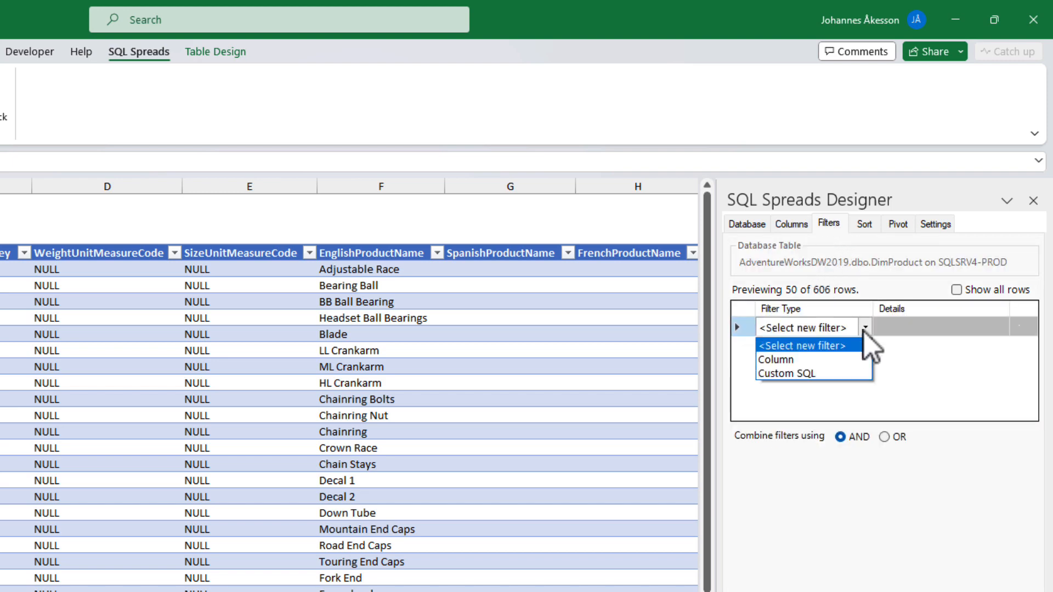
{"action": "left_click", "coordinate": [847, 377]}
{"action": "left_click", "coordinate": [984, 477]}
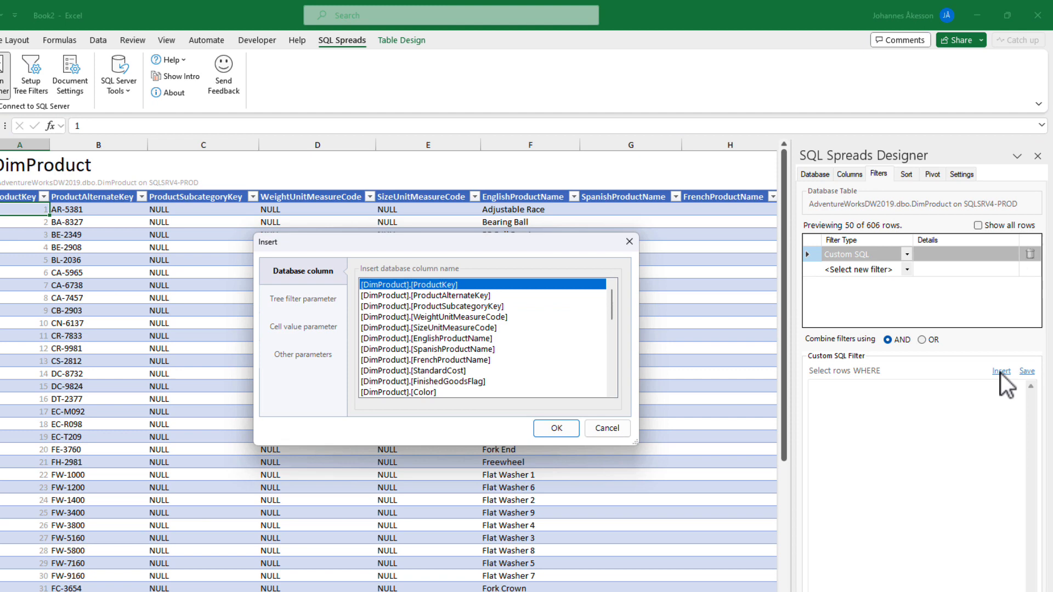
{"action": "left_click", "coordinate": [516, 306]}
{"action": "left_click", "coordinate": [556, 428]}
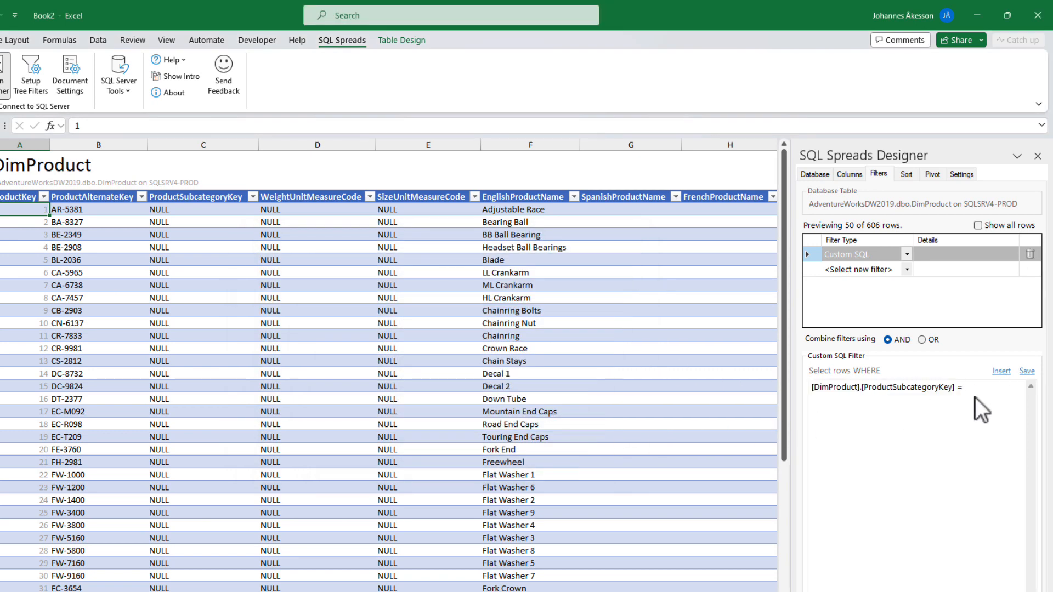
Step: Complete the condition with the Product Category code/key value tree filter parameter and save the custom SQL filter
{"action": "left_click", "coordinate": [1001, 371]}
{"action": "left_click", "coordinate": [303, 299]}
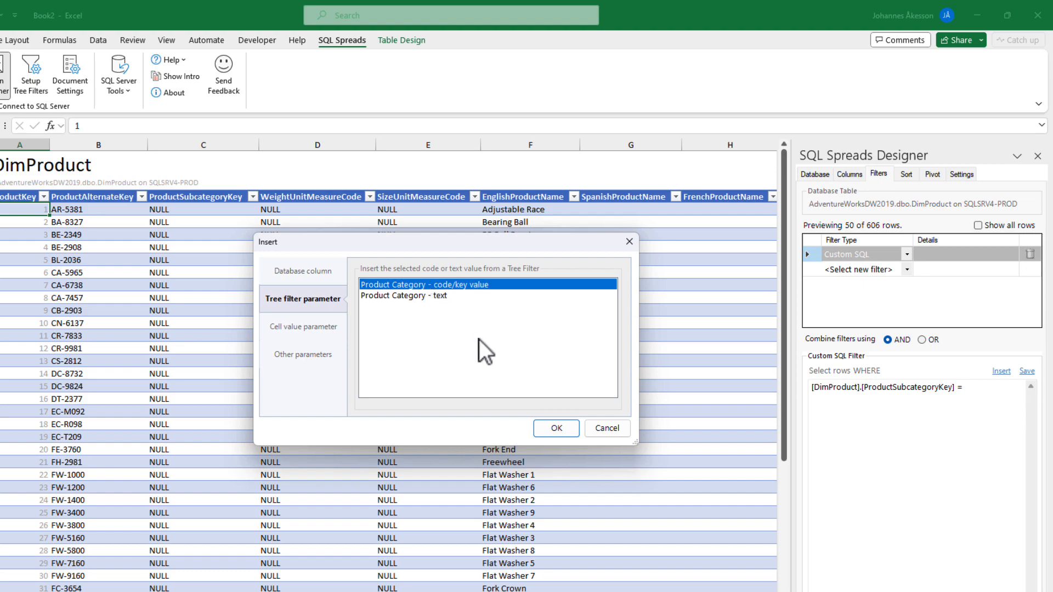
{"action": "left_click", "coordinate": [558, 426]}
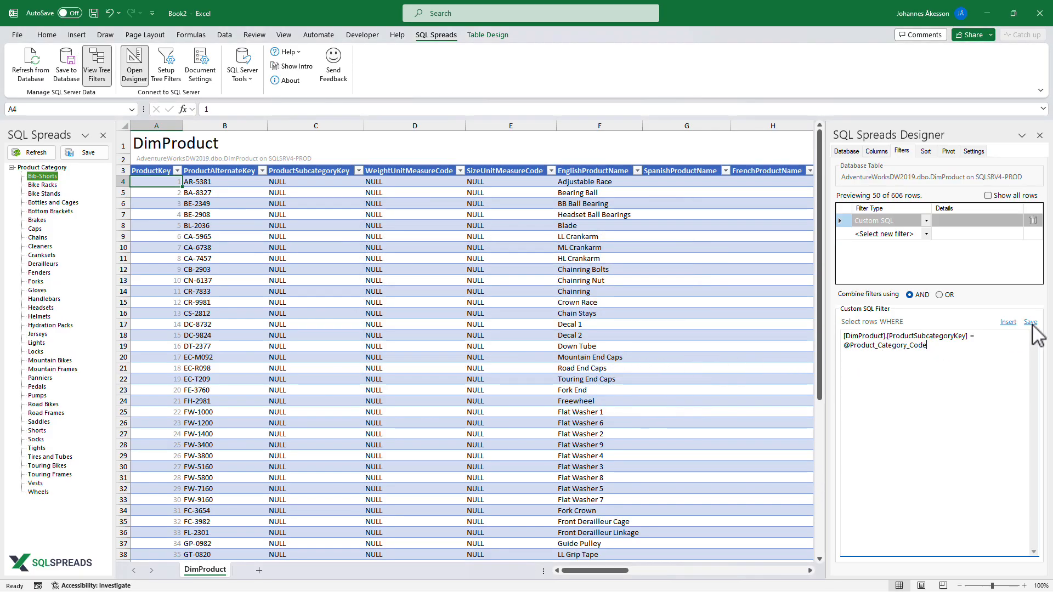
{"action": "left_click", "coordinate": [1031, 323]}
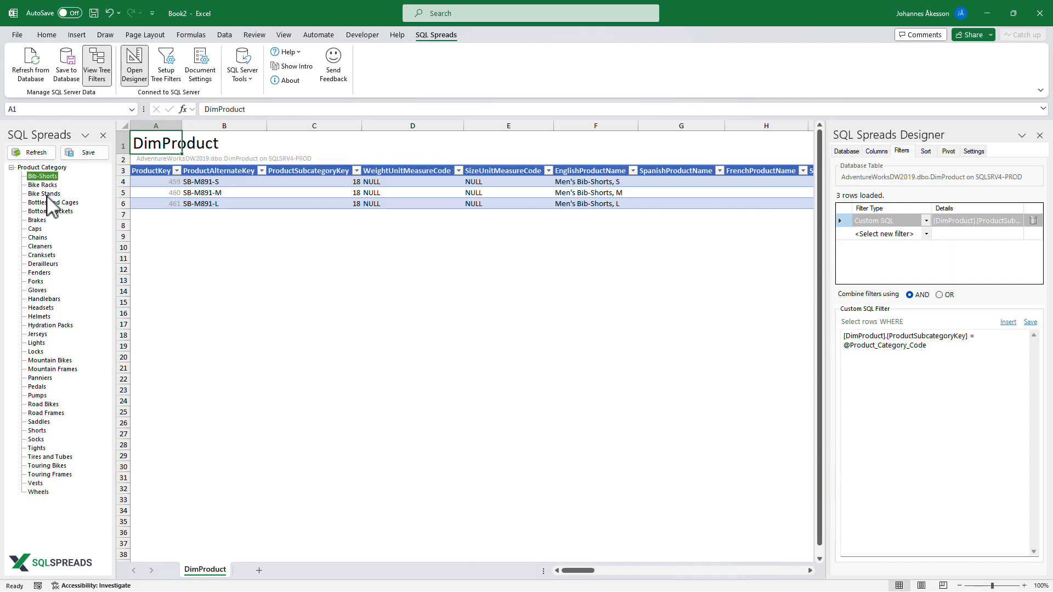
Step: Examine the filtered products for Bike Stands, Brakes, Chains, Mountain Bikes, Locks and Lights in the Product Category tree
{"action": "left_click", "coordinate": [44, 194]}
{"action": "left_click", "coordinate": [38, 221]}
{"action": "left_click", "coordinate": [38, 238]}
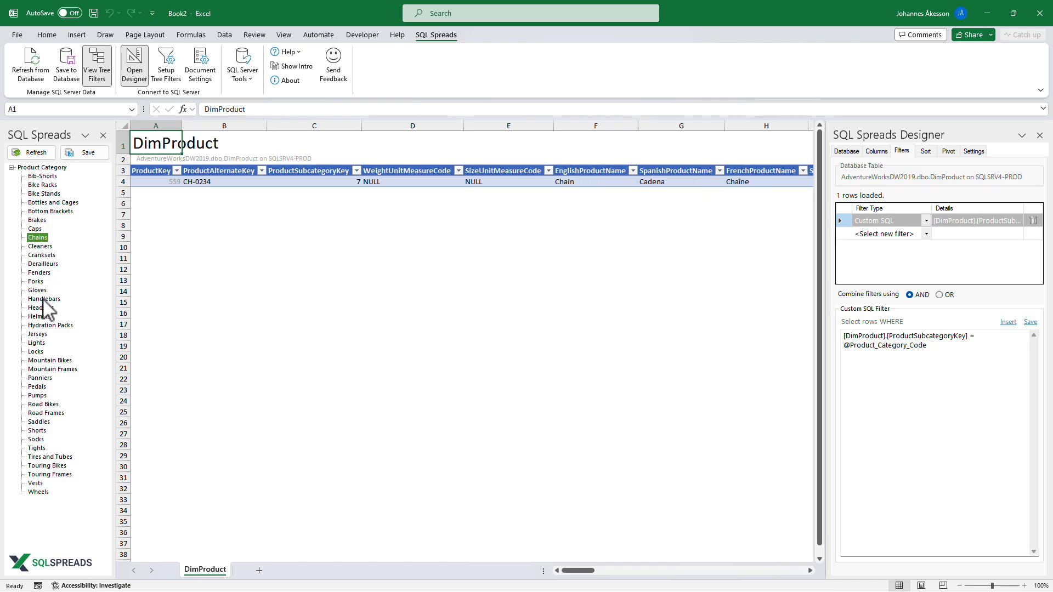
{"action": "left_click", "coordinate": [44, 360]}
{"action": "left_click", "coordinate": [42, 351]}
{"action": "left_click", "coordinate": [40, 344]}
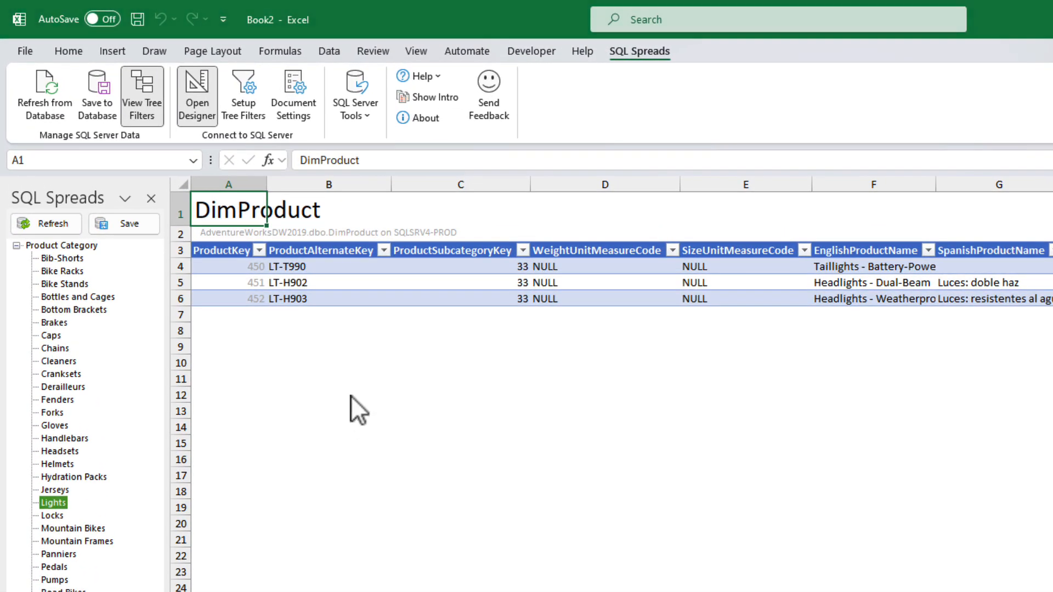
Step: Enable multi-select filters in the tree filter setup
{"action": "left_click", "coordinate": [247, 102]}
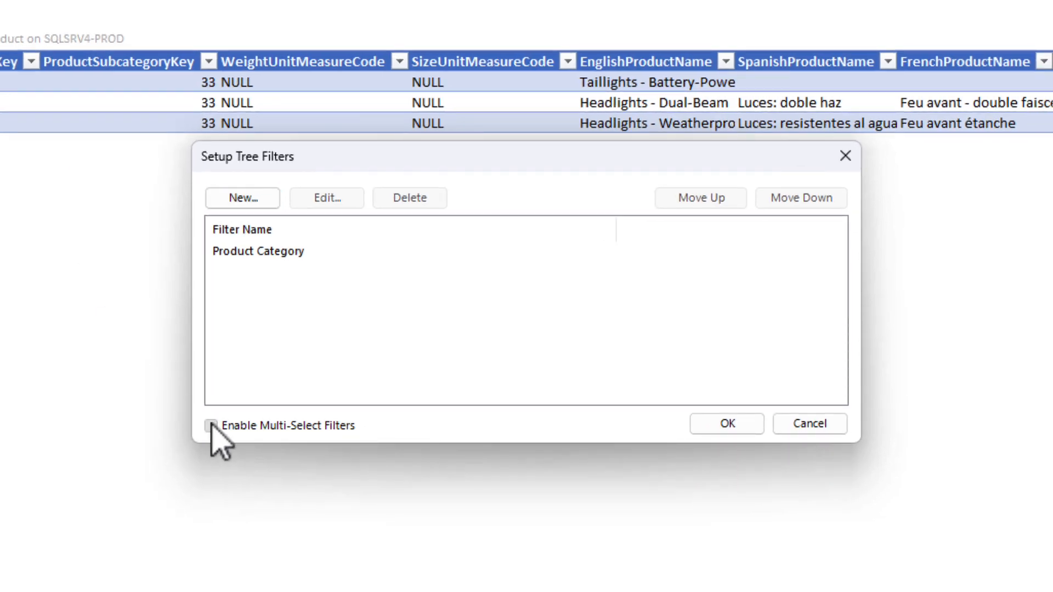
{"action": "left_click", "coordinate": [210, 425]}
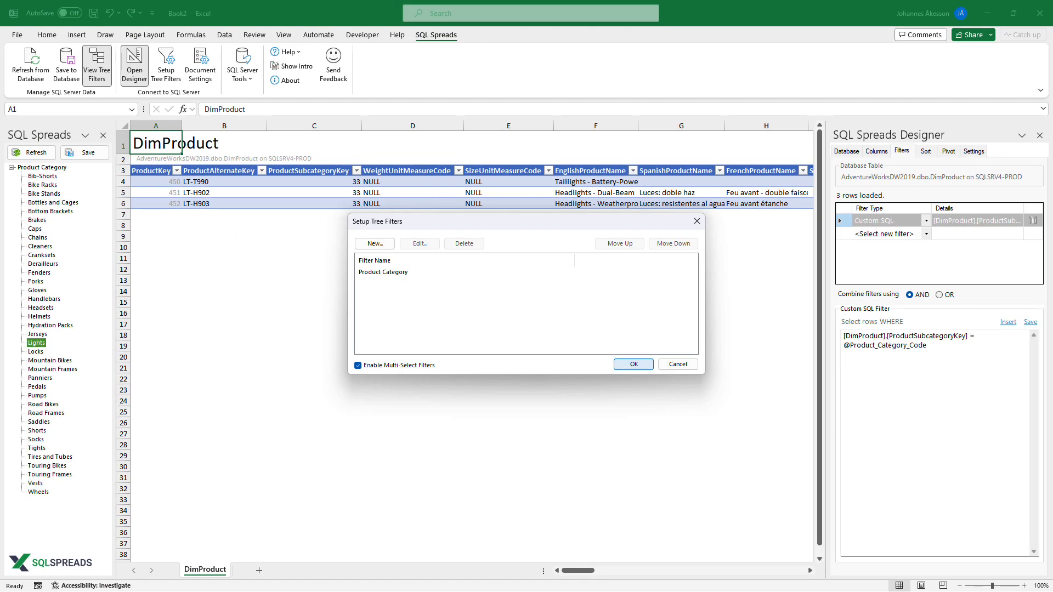
{"action": "left_click", "coordinate": [641, 369]}
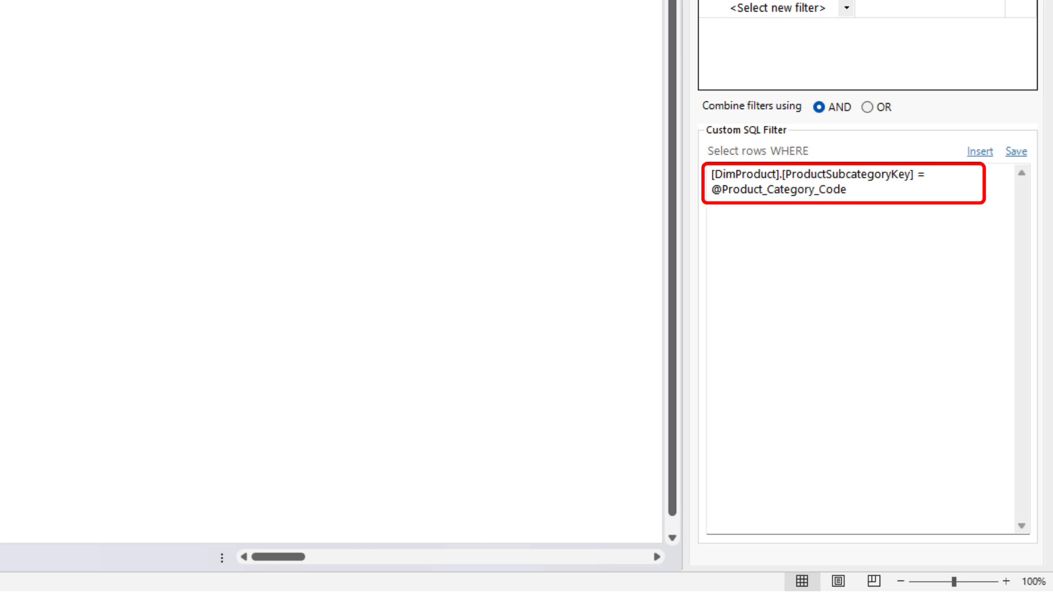
{"action": "left_click", "coordinate": [930, 174]}
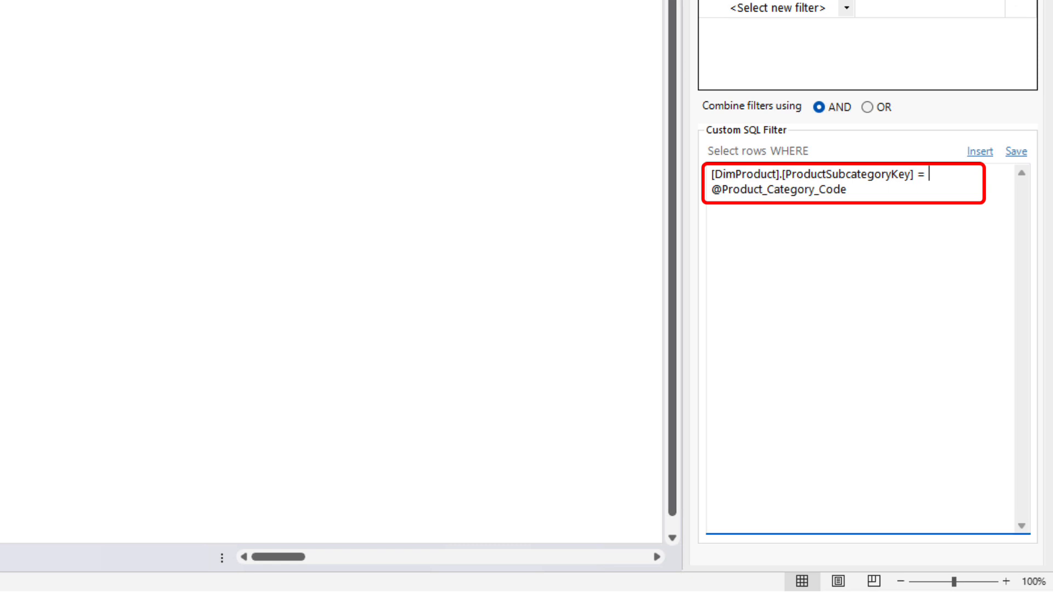
{"action": "key", "text": "BackSpace"}
{"action": "key", "text": "BackSpace"}
{"action": "type", "text": "IN"}
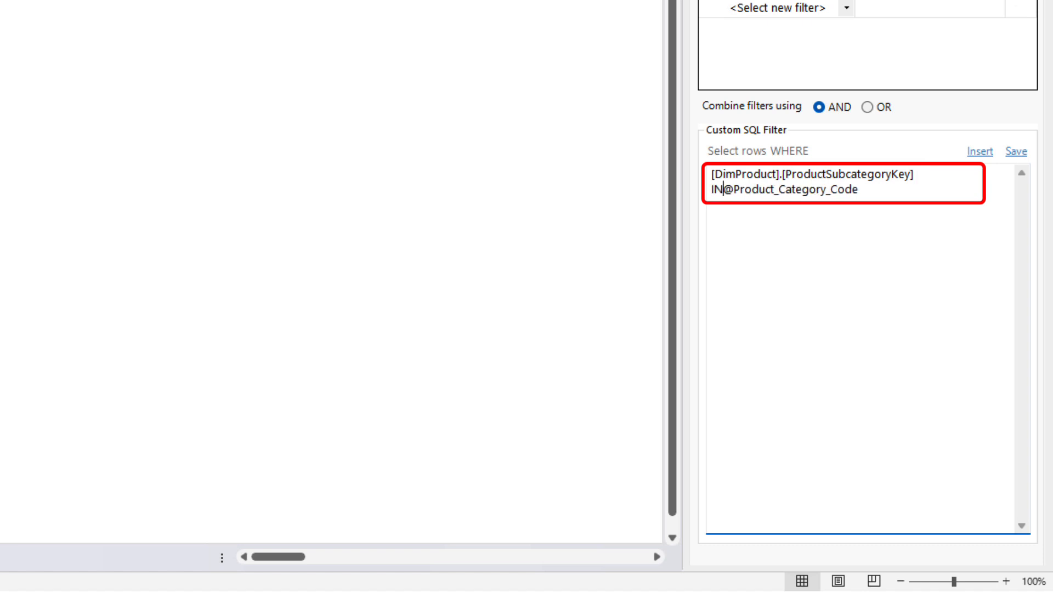
{"action": "type", "text": "("}
{"action": "key", "text": "End"}
{"action": "type", "text": ")"}
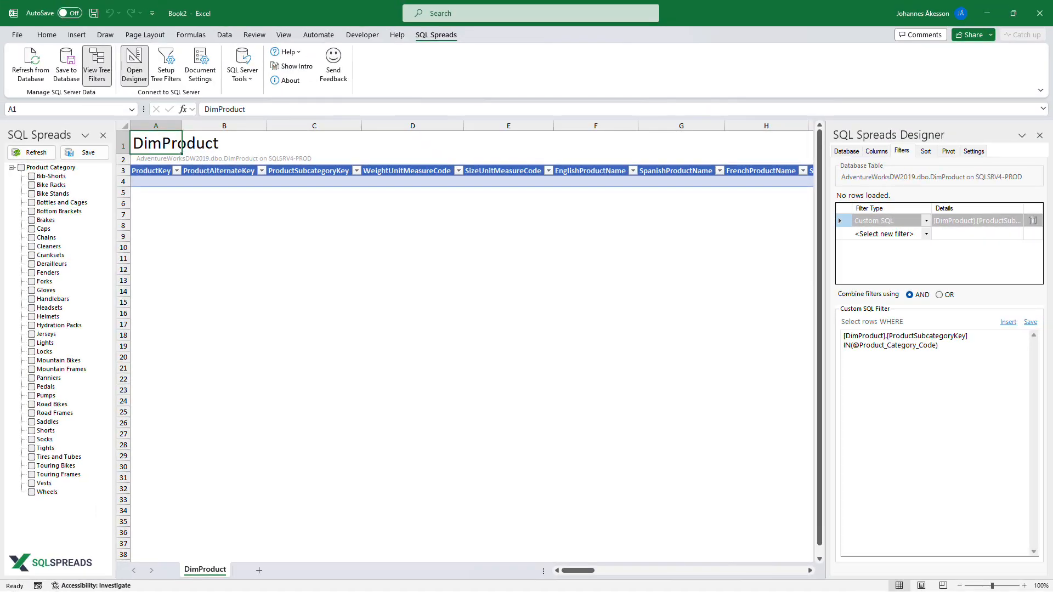
Step: Filter the product table by both Bib-Shorts and Chains to test the multi-select tree
{"action": "left_click", "coordinate": [32, 176]}
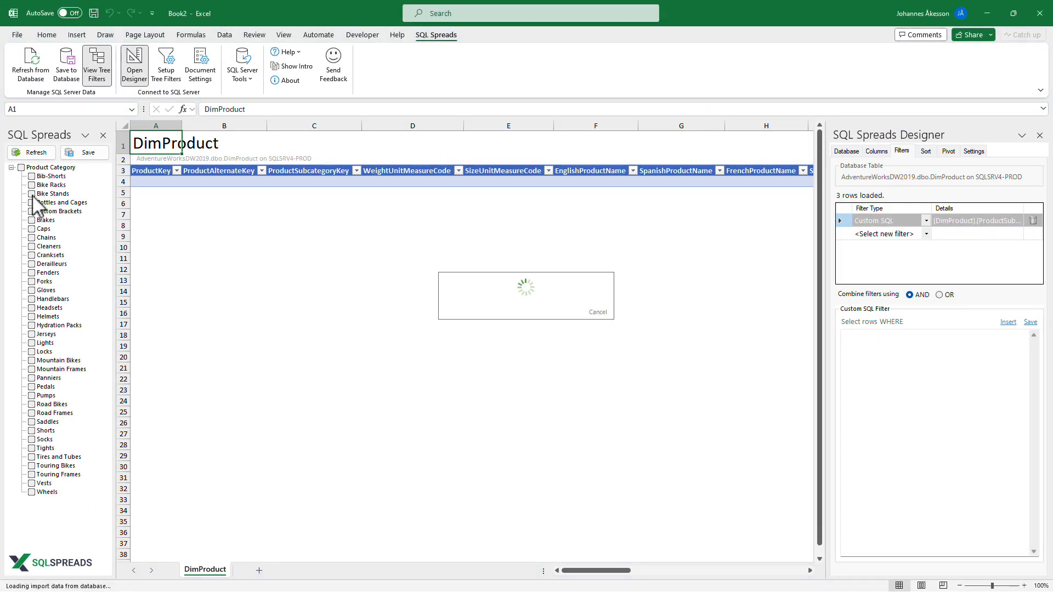
{"action": "left_click", "coordinate": [32, 237]}
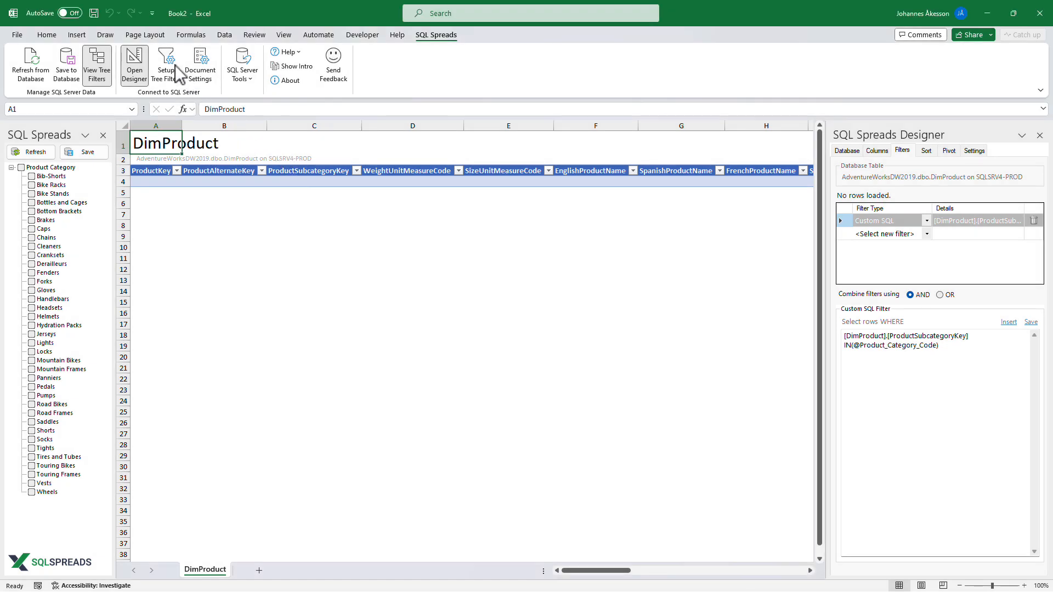
Step: Edit the Product Category filter's query, aliasing the subcategory table as subcat and inner joining AdventureWorksDW2019.dbo.DimProductCategory AS cat on ProductCategoryKey
{"action": "left_click", "coordinate": [176, 65]}
{"action": "left_click", "coordinate": [366, 271]}
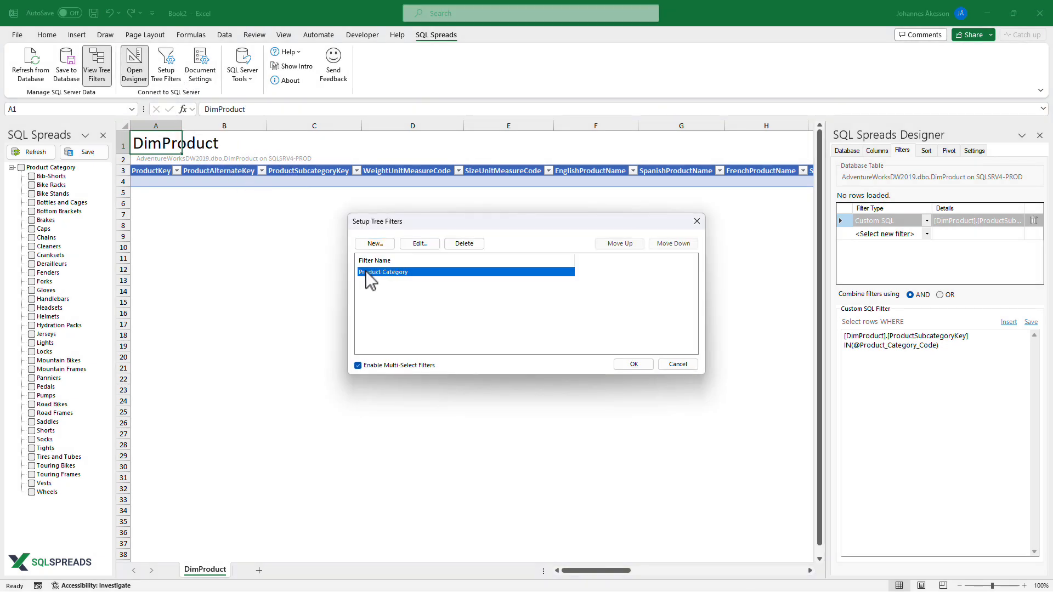
{"action": "left_click", "coordinate": [421, 244]}
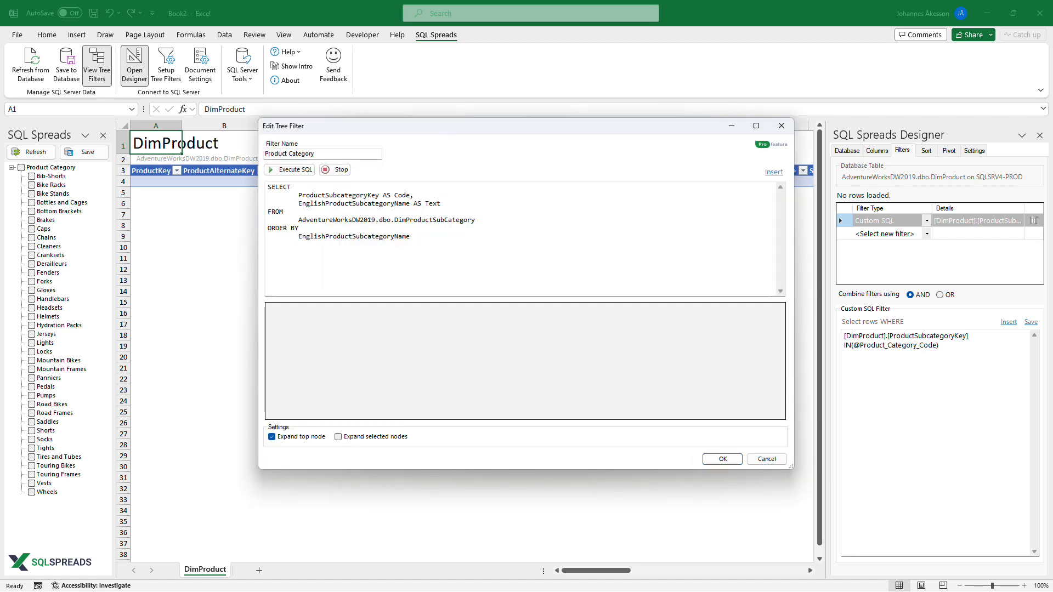
{"action": "left_click", "coordinate": [412, 236]}
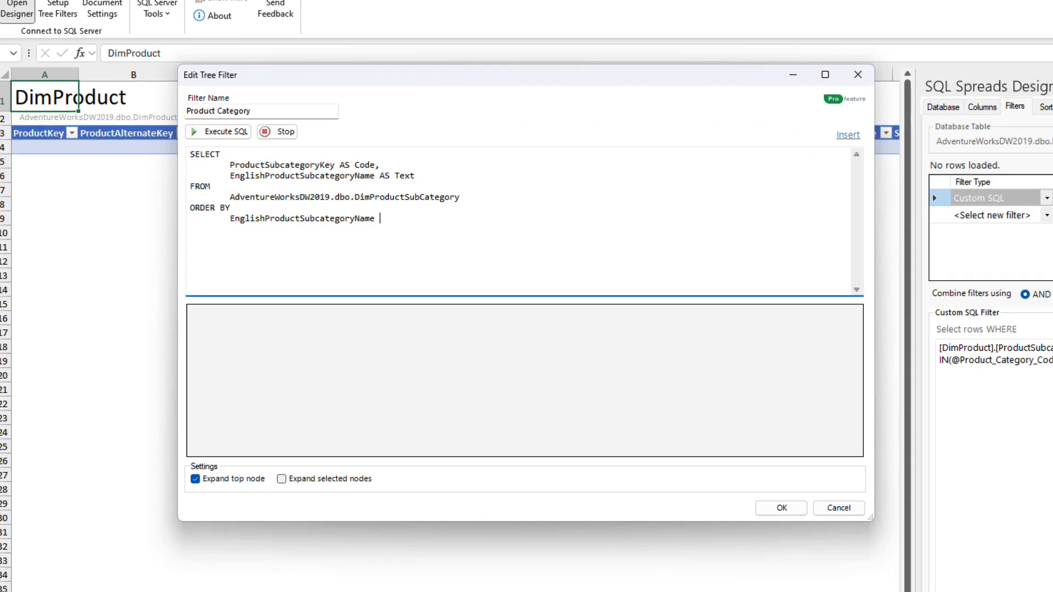
{"action": "left_click", "coordinate": [476, 220]}
{"action": "key", "text": "Return"}
{"action": "type", "text": "I"}
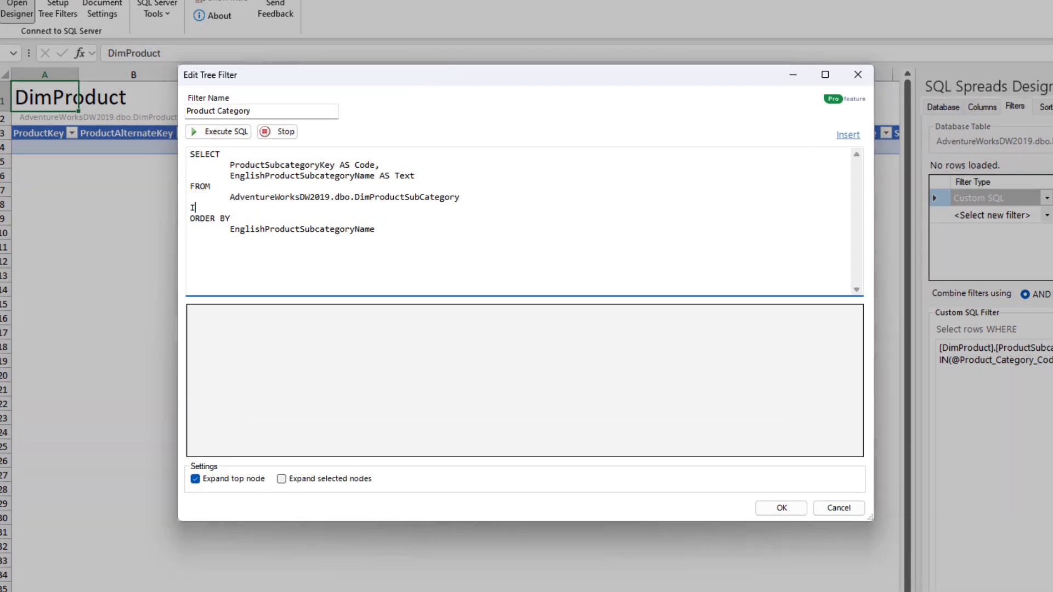
{"action": "type", "text": "NNER JOIN"}
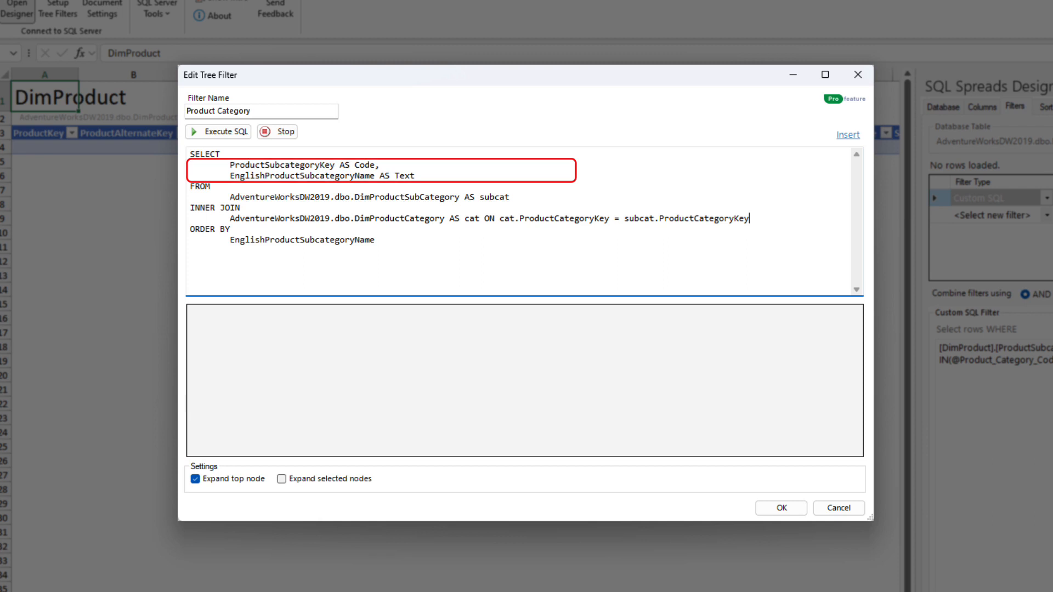
Step: Add cat.EnglishProductCategoryName AS Group1 and 'true' AS Group1Expanded to the SELECT list, and cat.EnglishProductCategoryName to the ORDER BY
{"action": "type", "text": "cat.EnglishProd"}
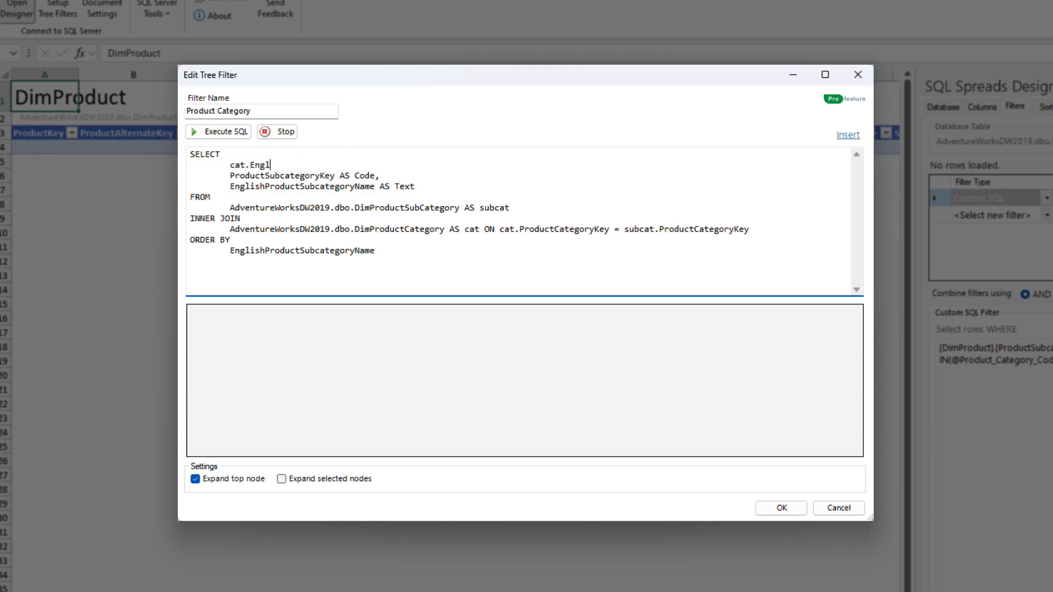
{"action": "type", "text": "uctCategoryName AS Group1,"}
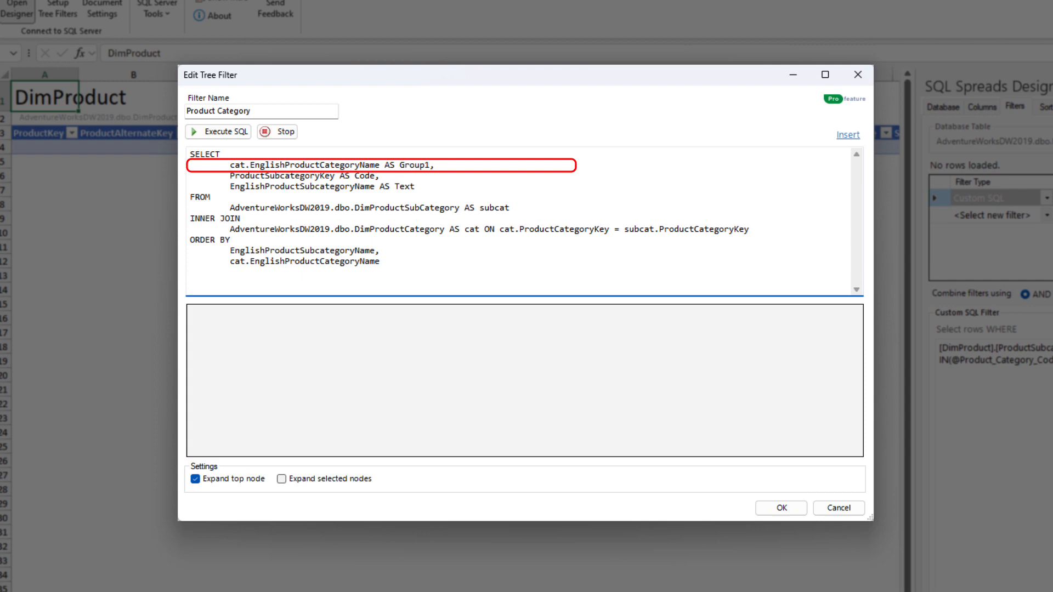
{"action": "key", "text": "Return"}
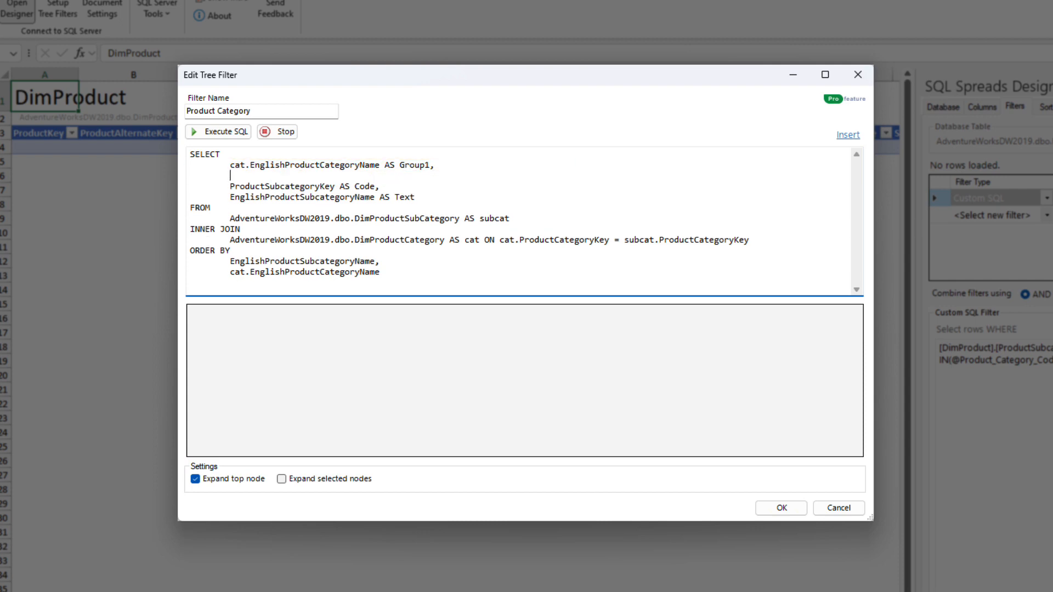
{"action": "type", "text": "'true' AS Group1Expanded"}
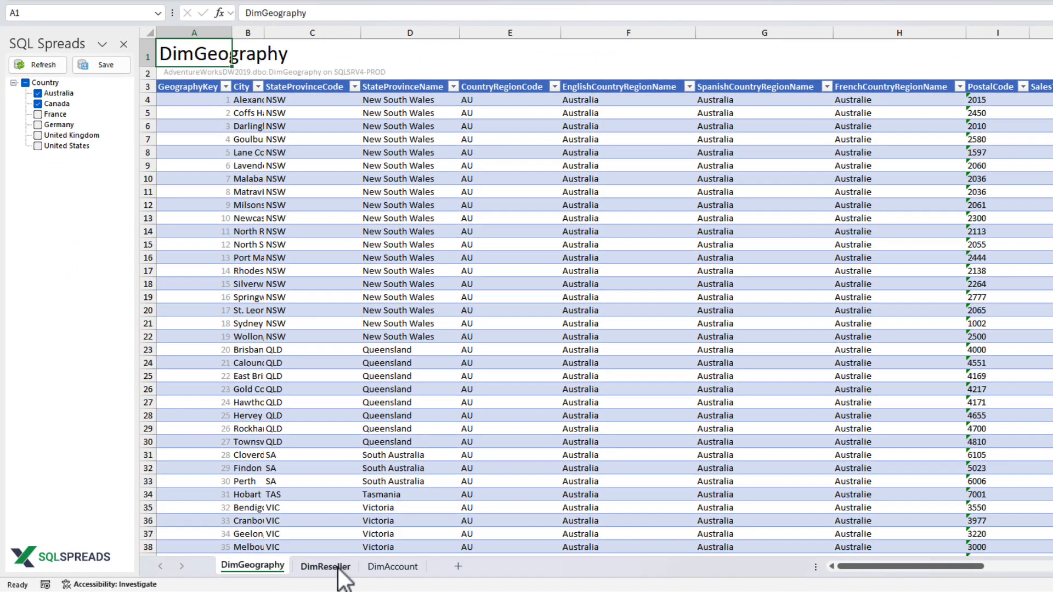
Step: View the tree filters on the DimReseller and DimAccount sheets
{"action": "left_click", "coordinate": [326, 568]}
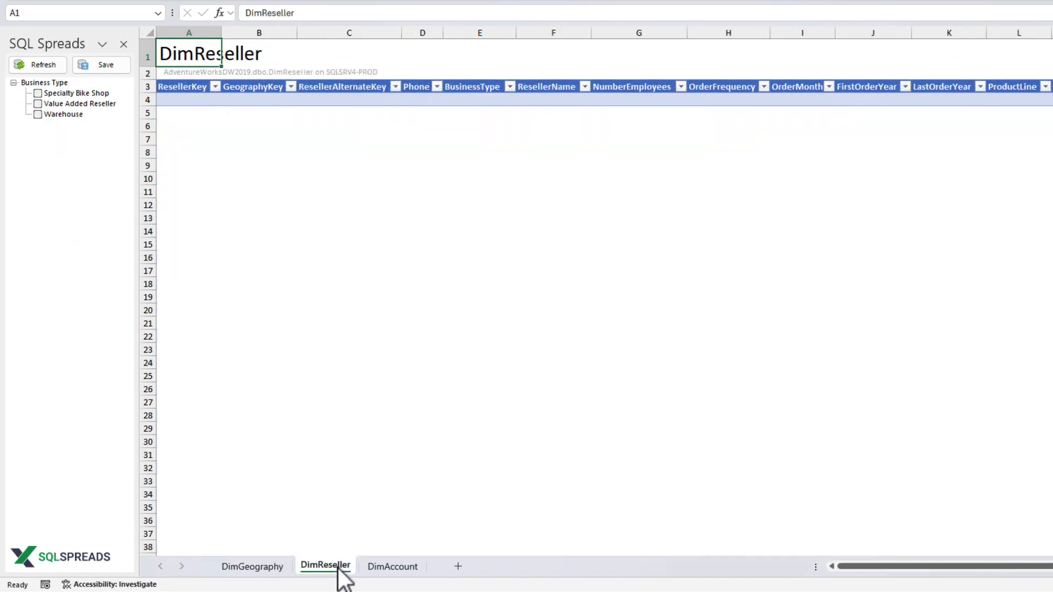
{"action": "left_click", "coordinate": [390, 568]}
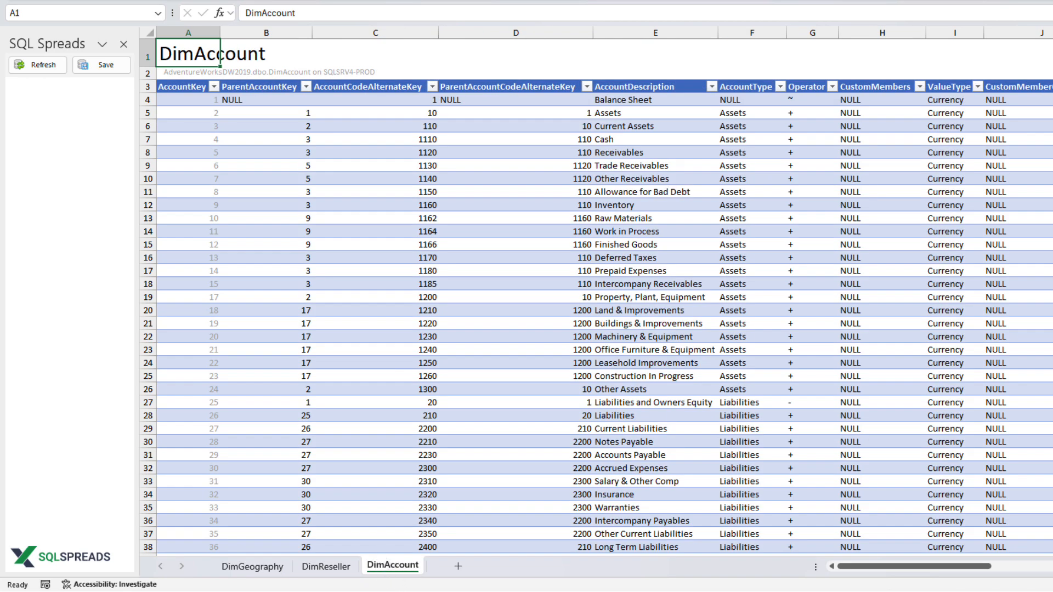